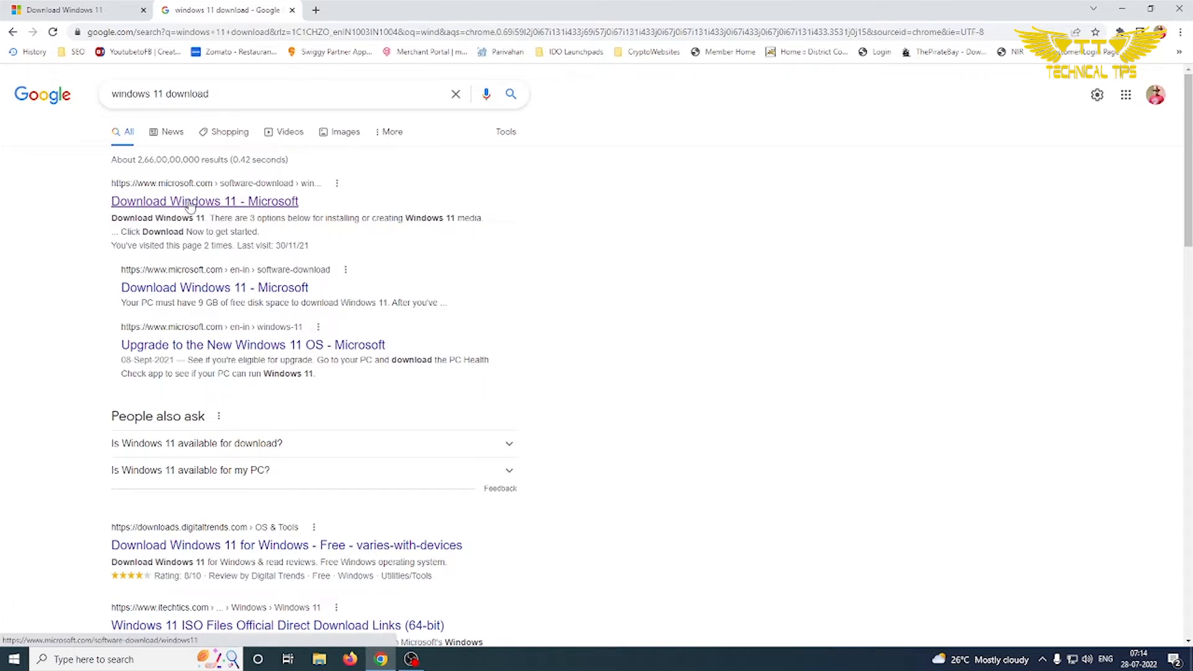
Open Microsoft's Download Windows 11 page from the search results and download the tool for creating Windows 11 installation media.
left_click(191, 203)
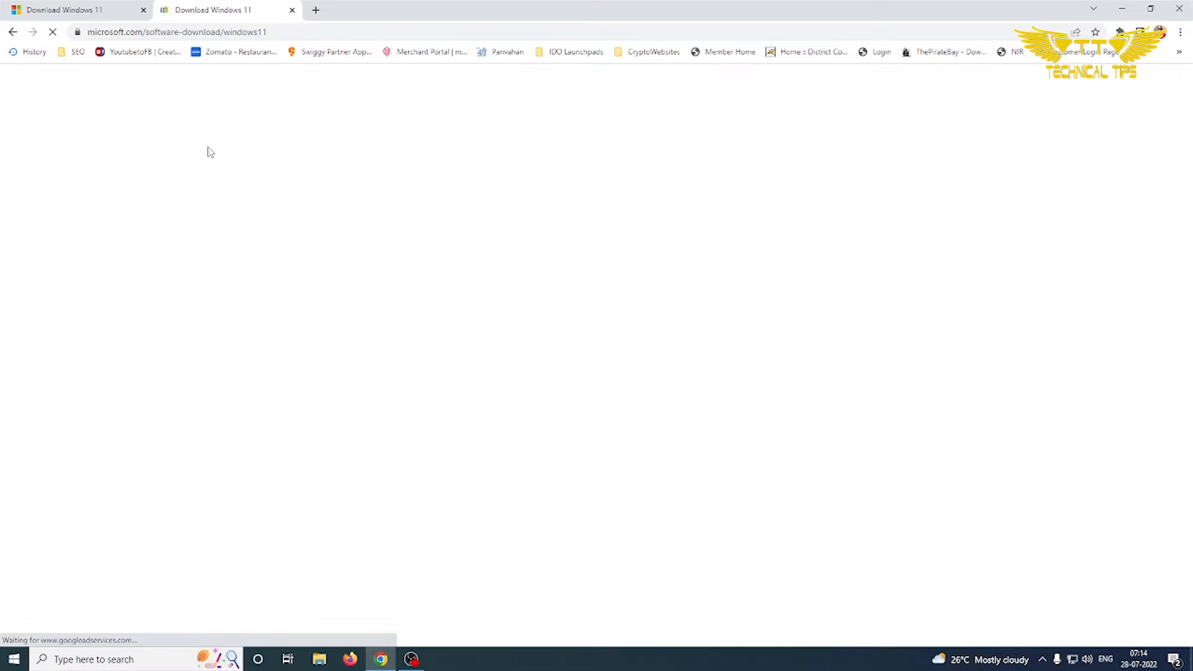
left_click(104, 12)
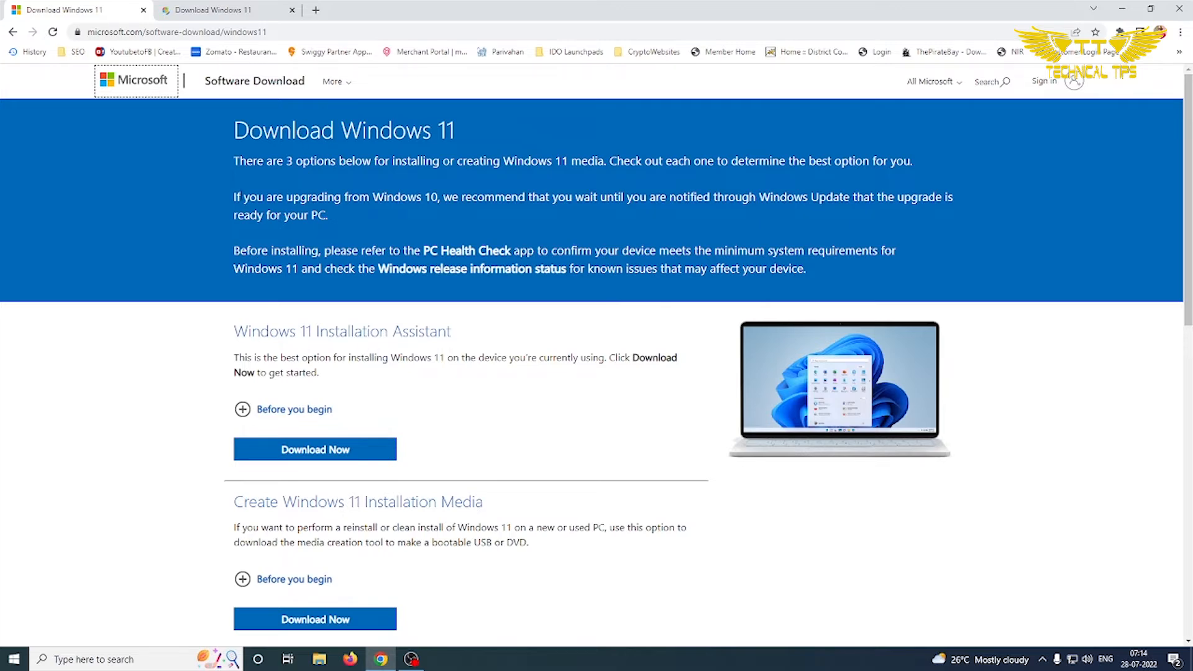
scroll(253, 205, "down", 2)
scroll(253, 205, "down", 2)
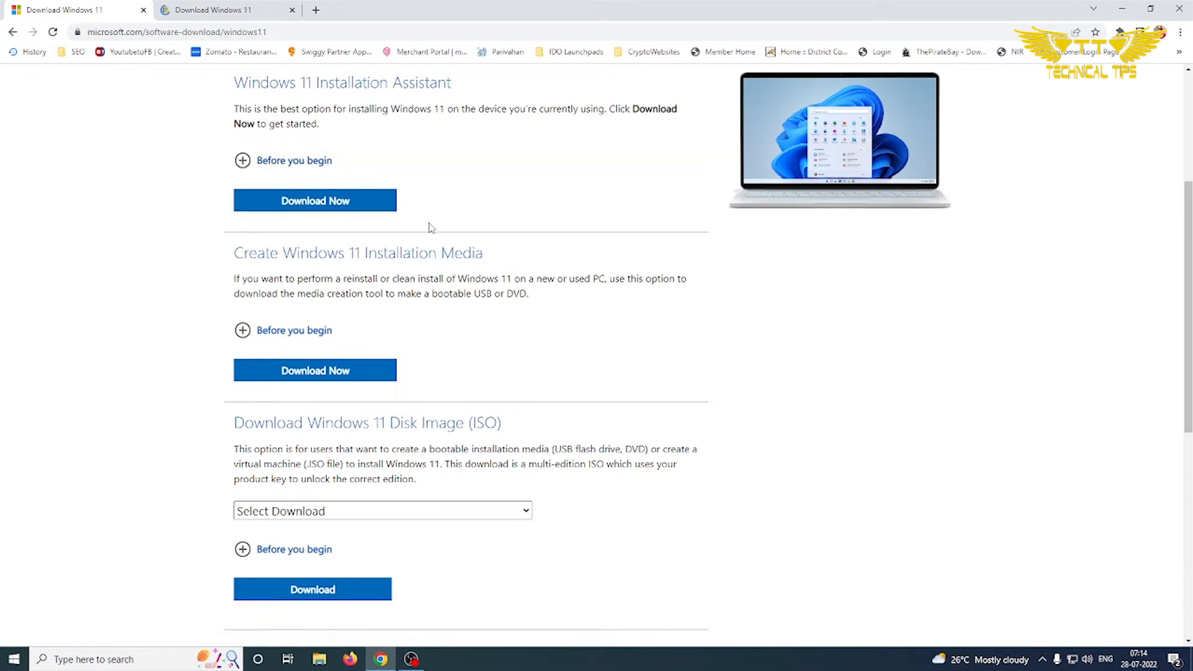
scroll(431, 227, "up", 2)
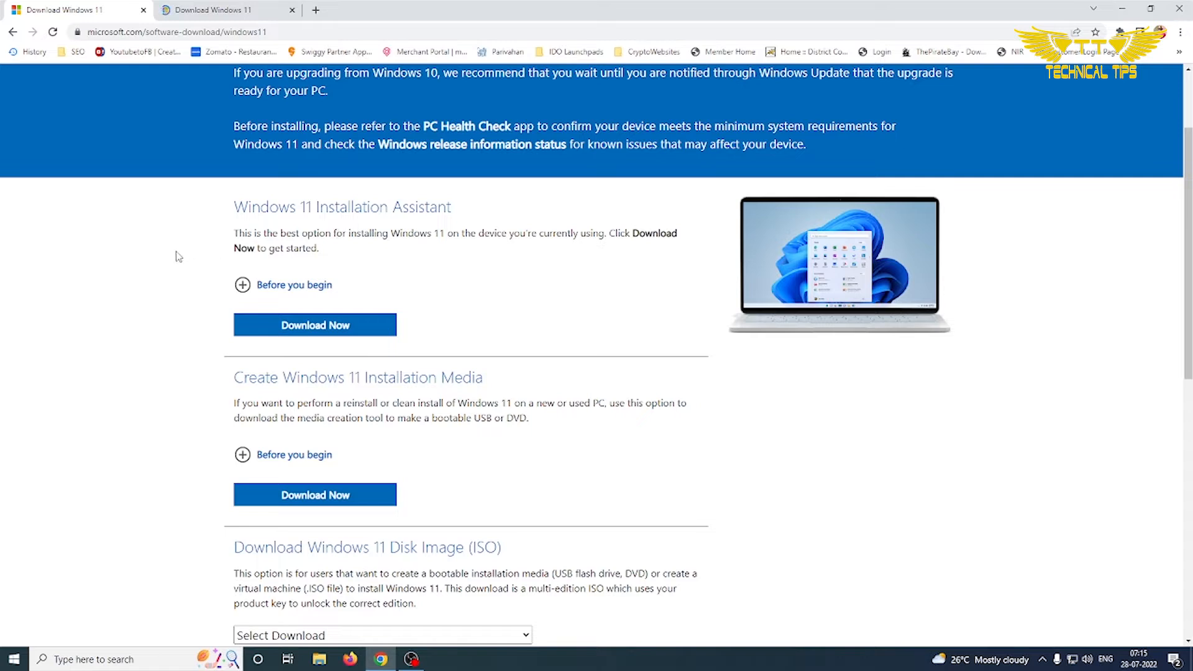
scroll(178, 265, "down", 2)
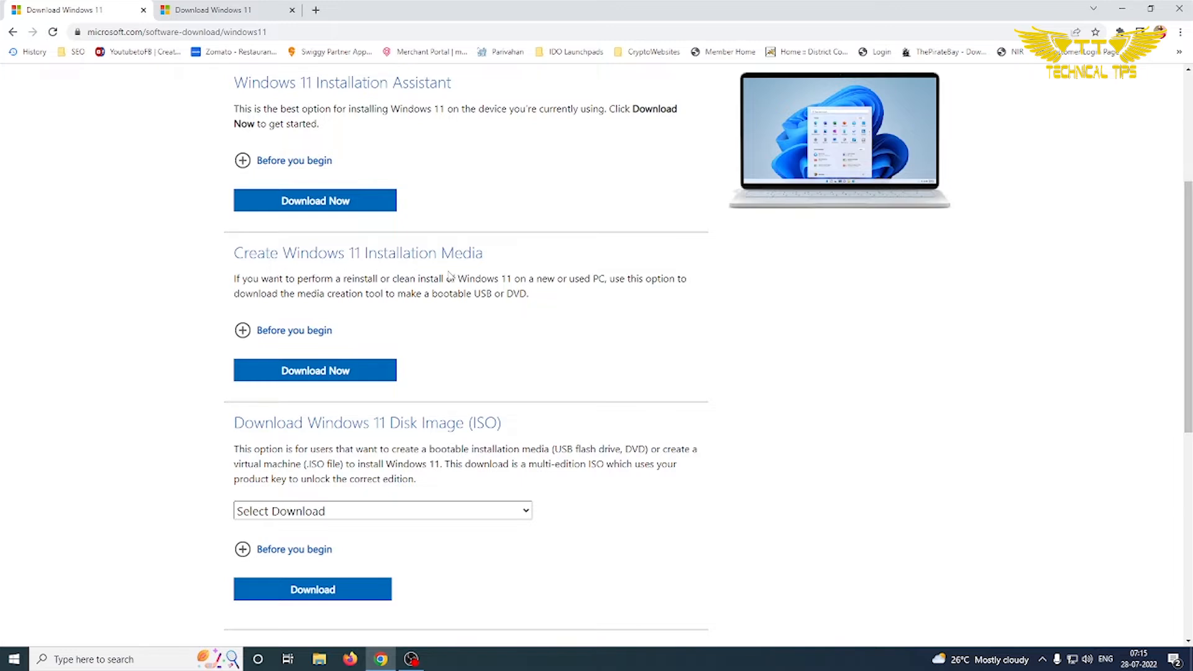
left_click(309, 373)
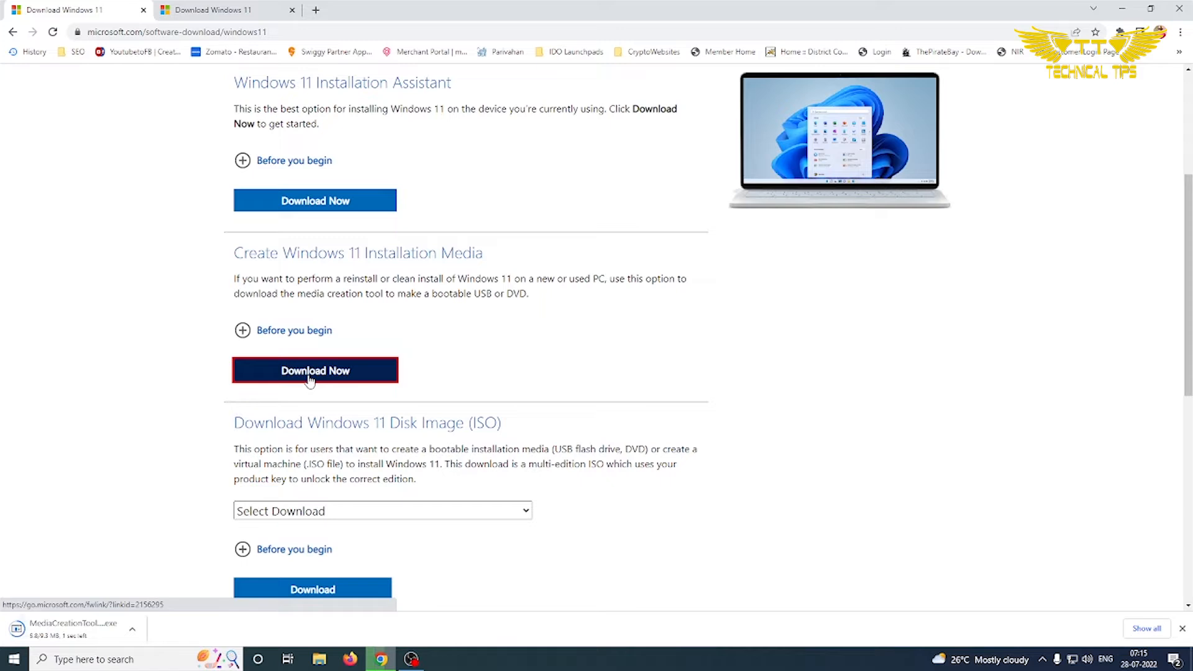
Run the downloaded MediaCreationTool file and minimize the browser window.
left_click(132, 630)
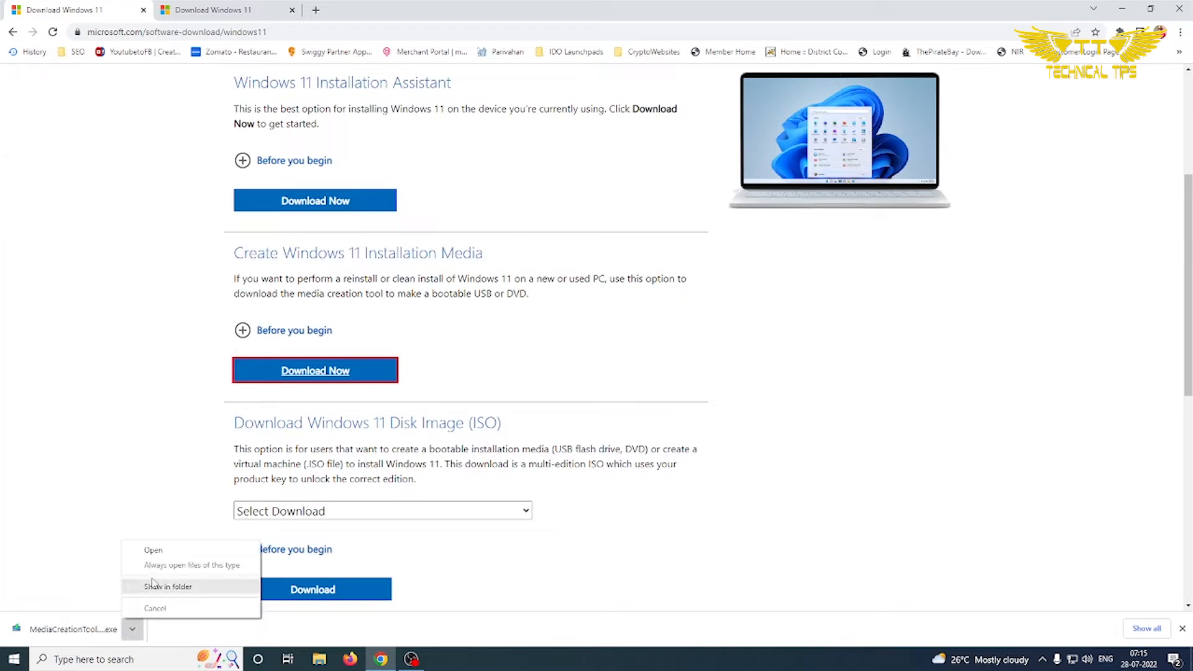
left_click(154, 550)
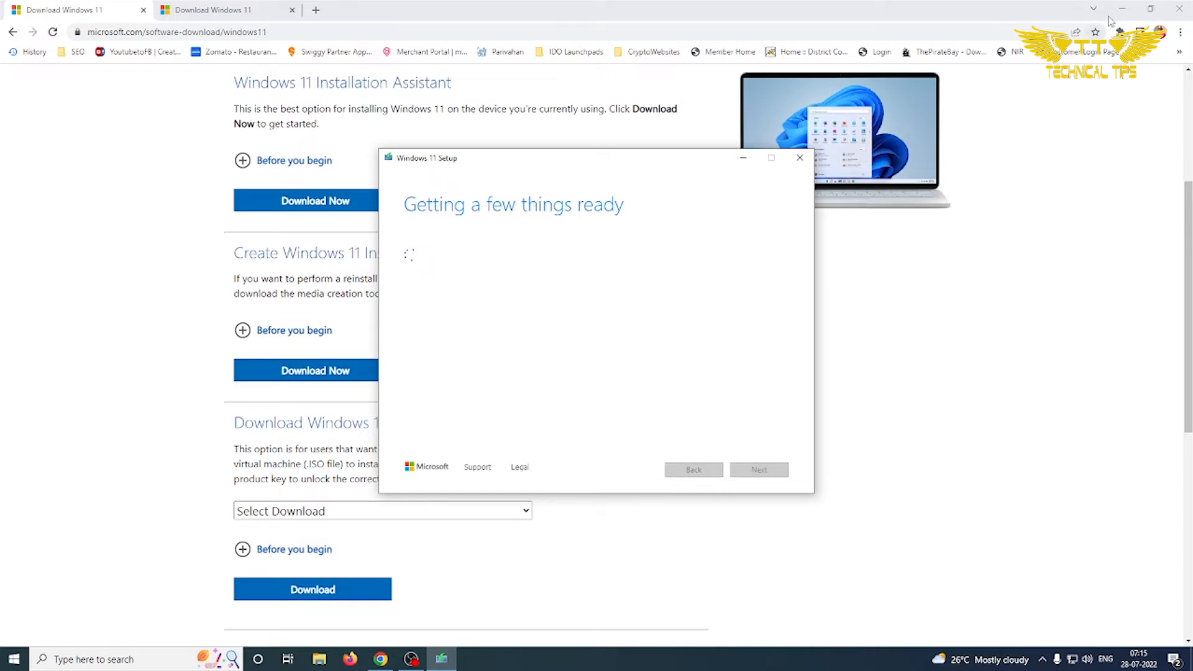
left_click(1122, 10)
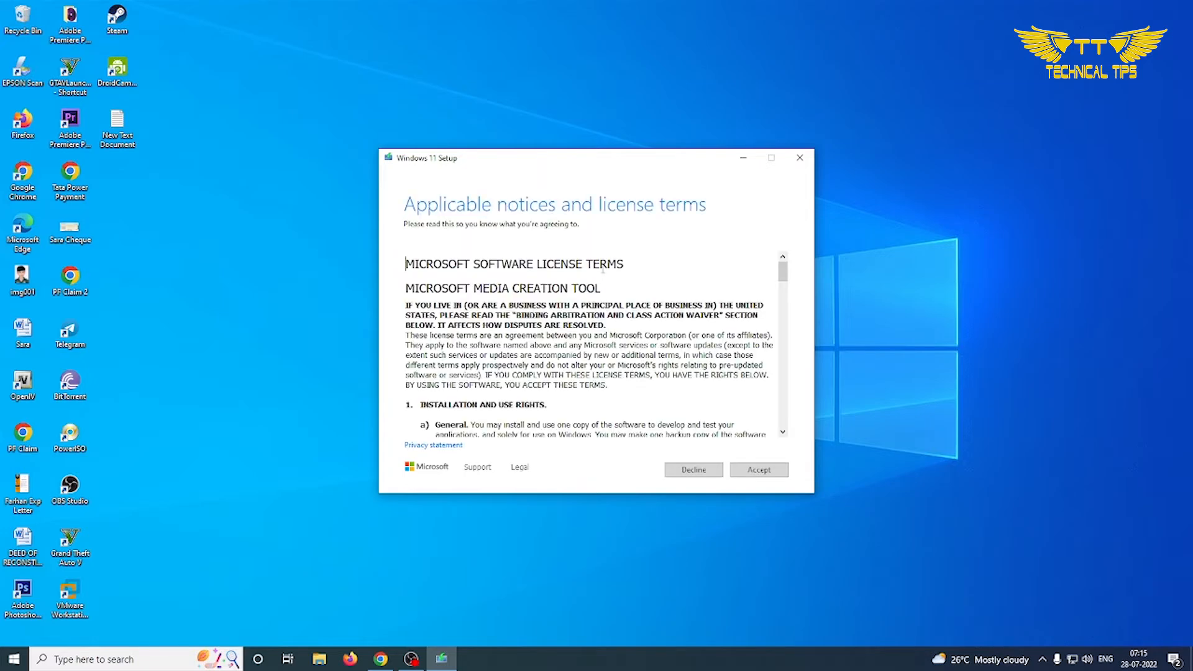
Review the media creation tool's license terms to the end and accept them.
scroll(678, 354, "down", 15)
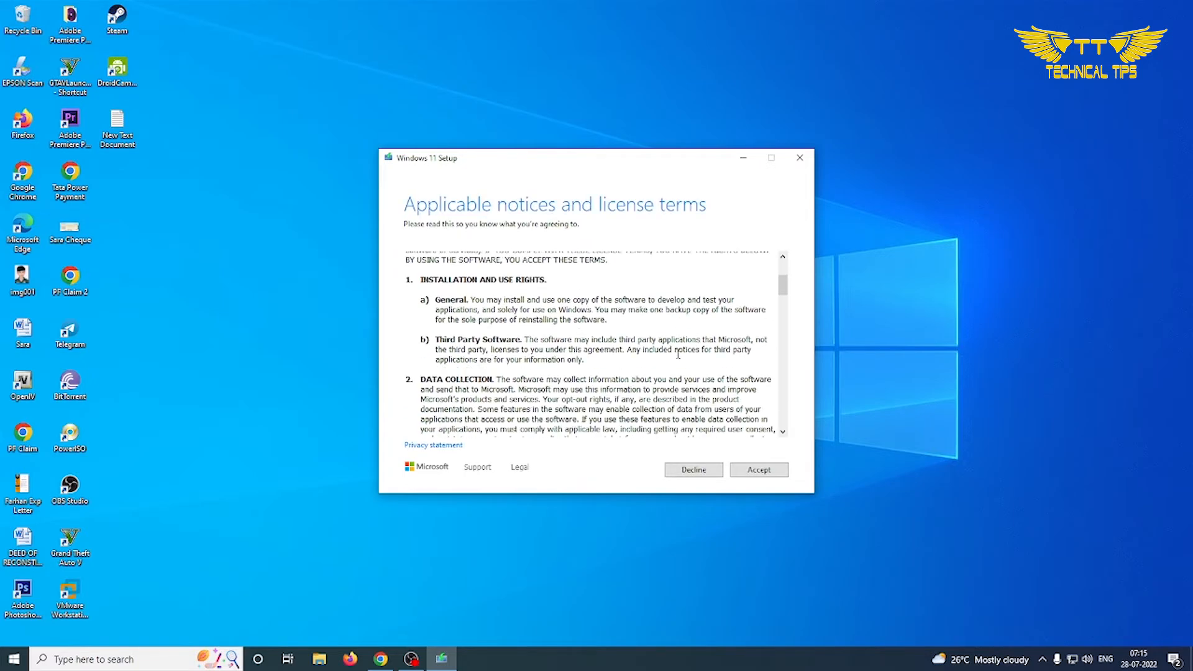
scroll(678, 354, "down", 3)
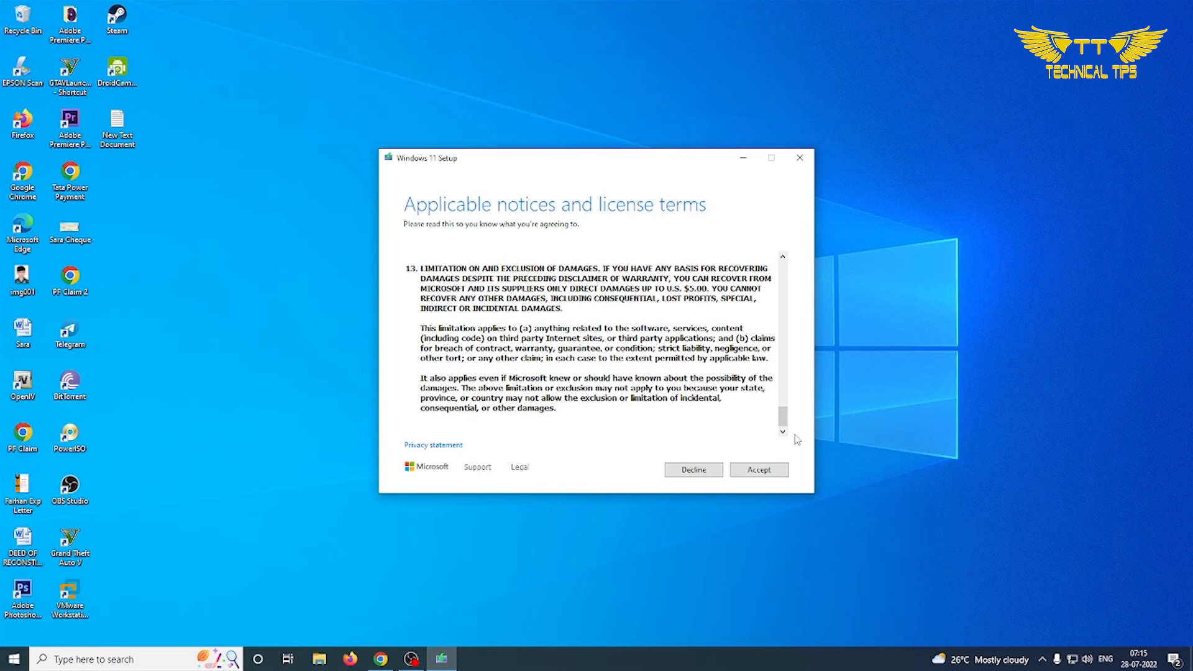
left_click(762, 471)
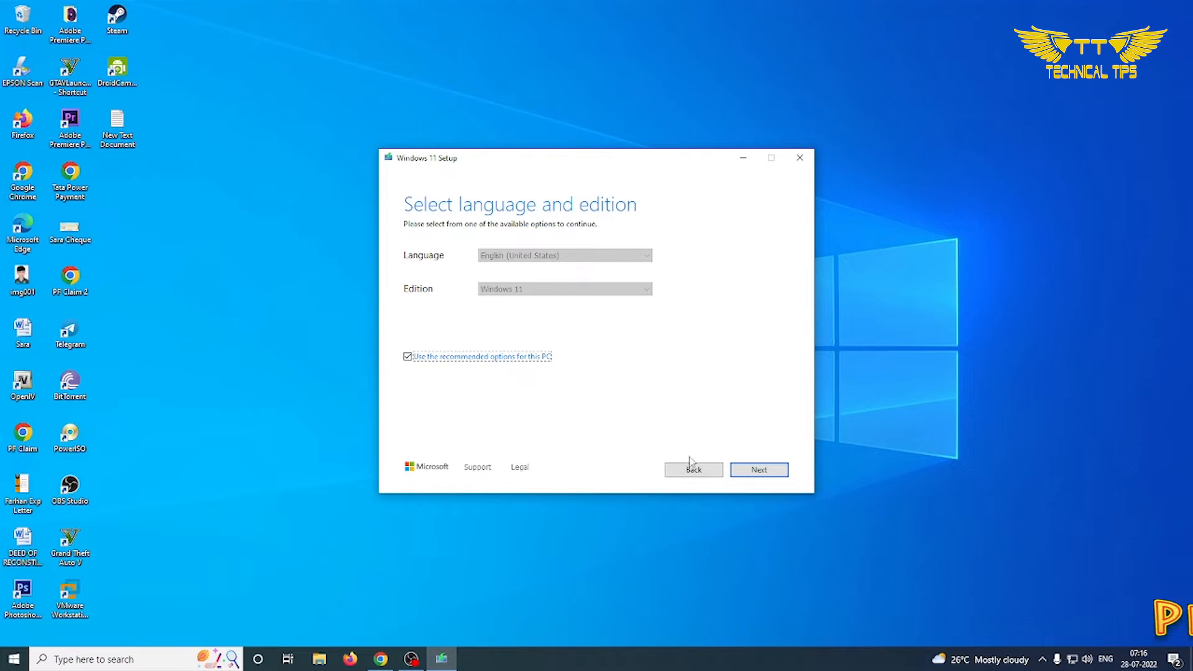
Keep the recommended language and edition, and choose USB flash drive as the installation media.
left_click(757, 472)
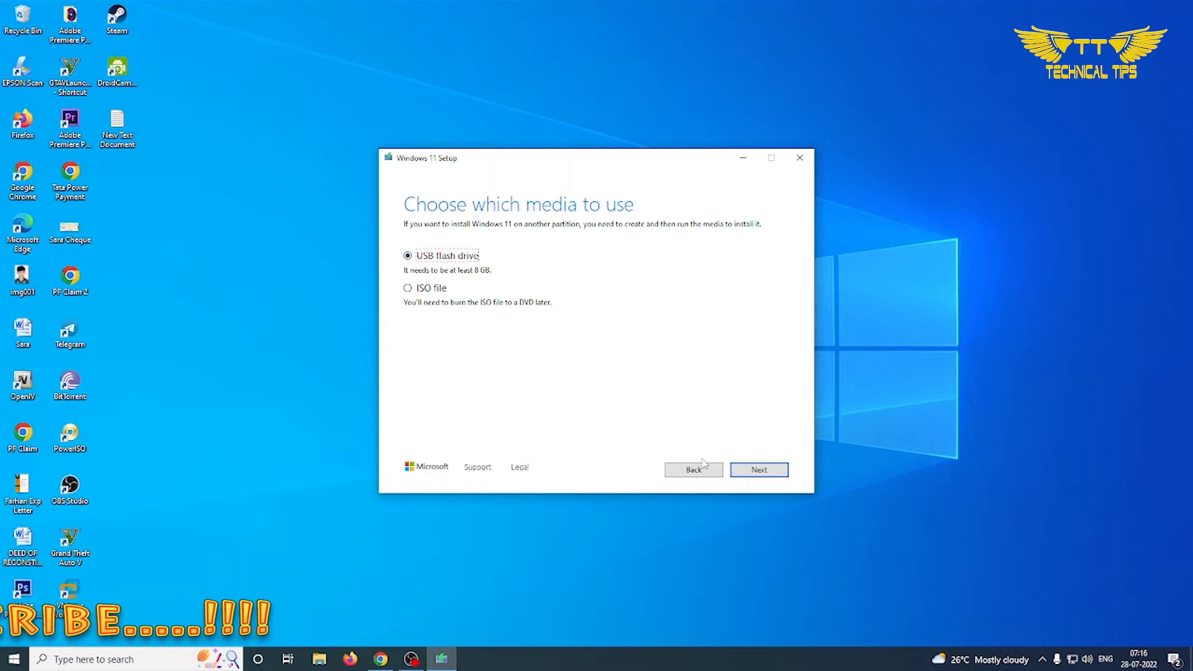
left_click(750, 472)
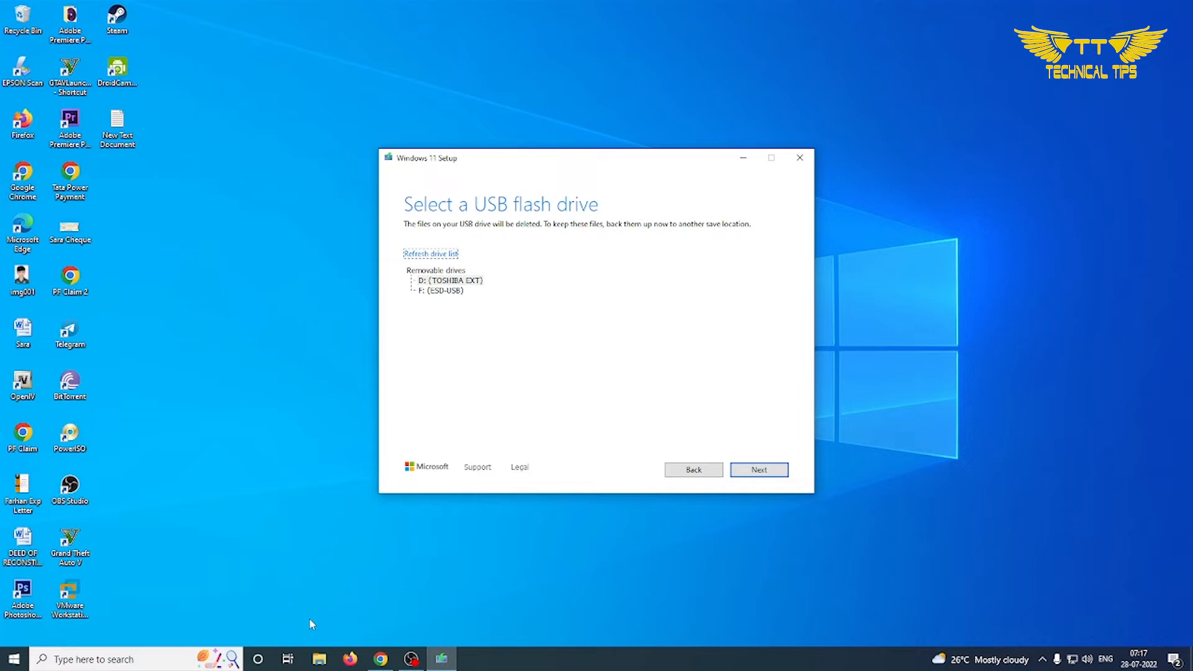
Switch to File Explorer, show This PC in a maximized window and select the ESD-USB (F:) drive.
left_click(319, 660)
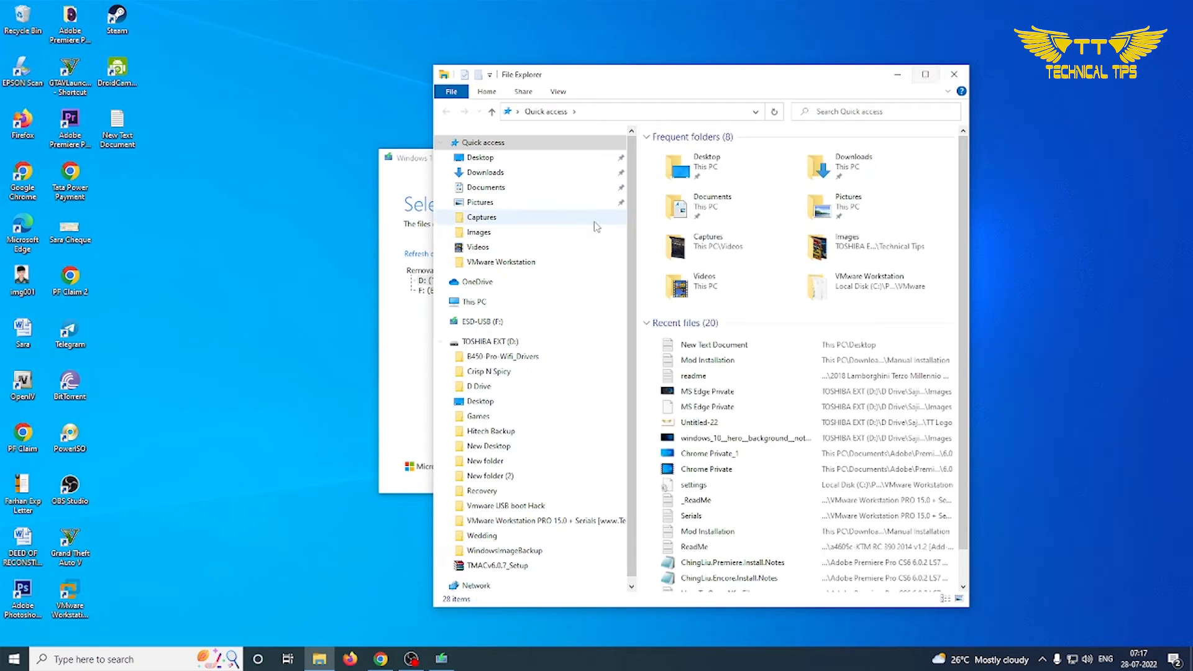
left_click(487, 303)
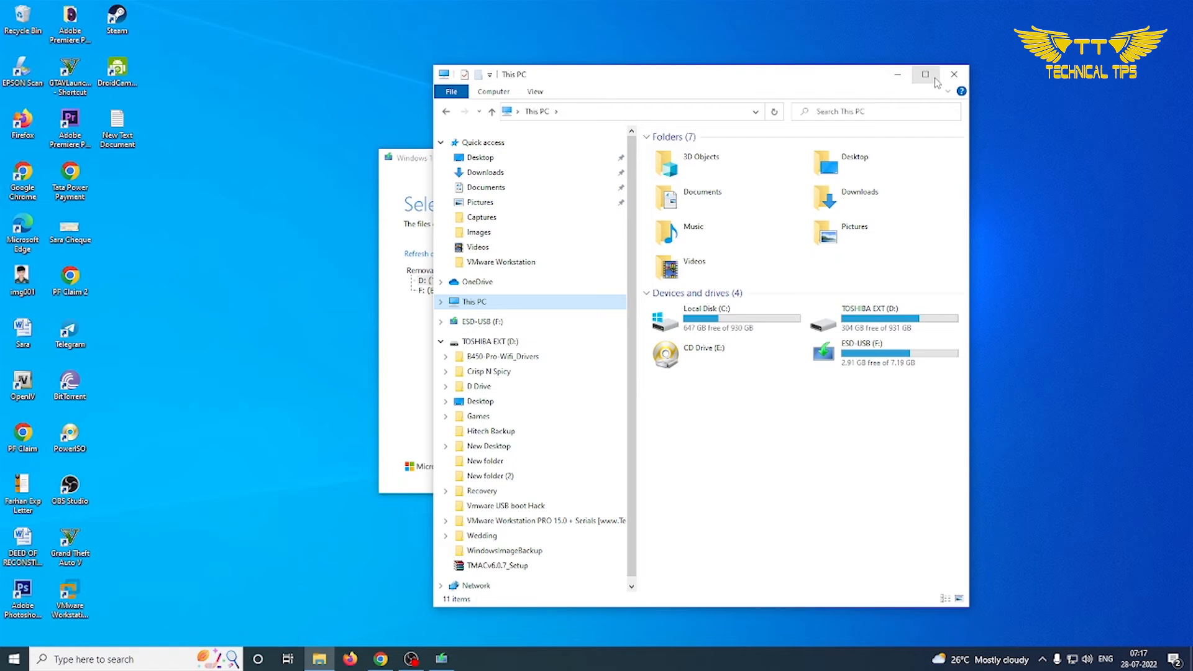
left_click(932, 77)
left_click(753, 191)
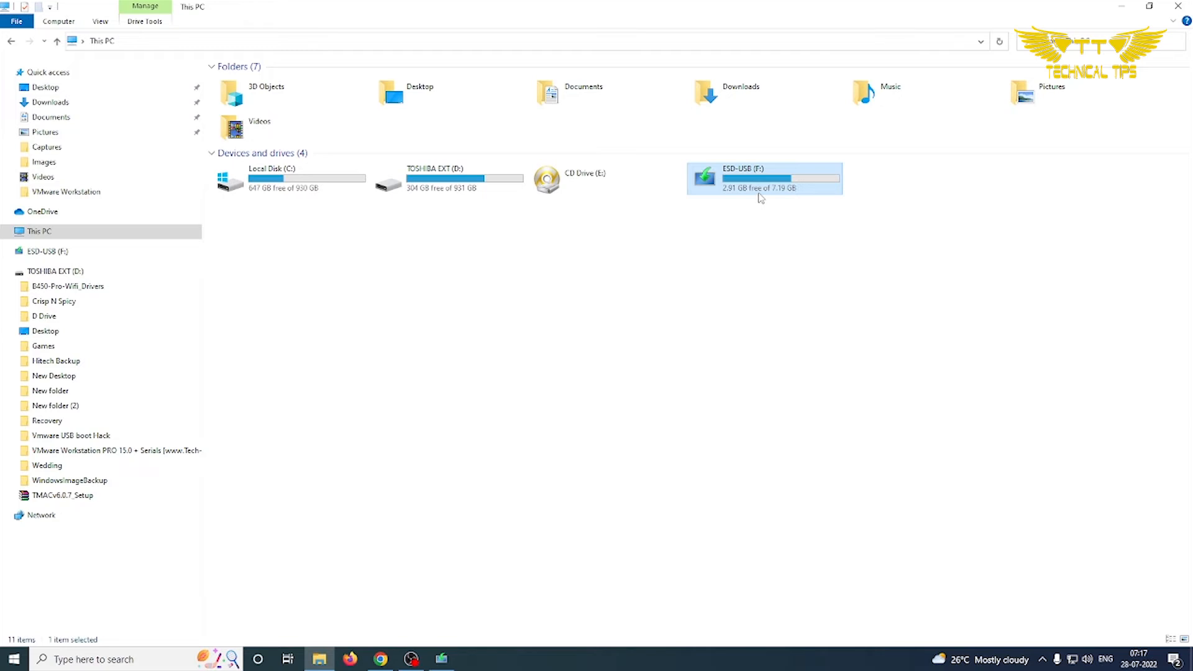
double_click(758, 190)
Open the format settings for the ESD-USB (F:) drive and set the file system to NTFS.
right_click(758, 191)
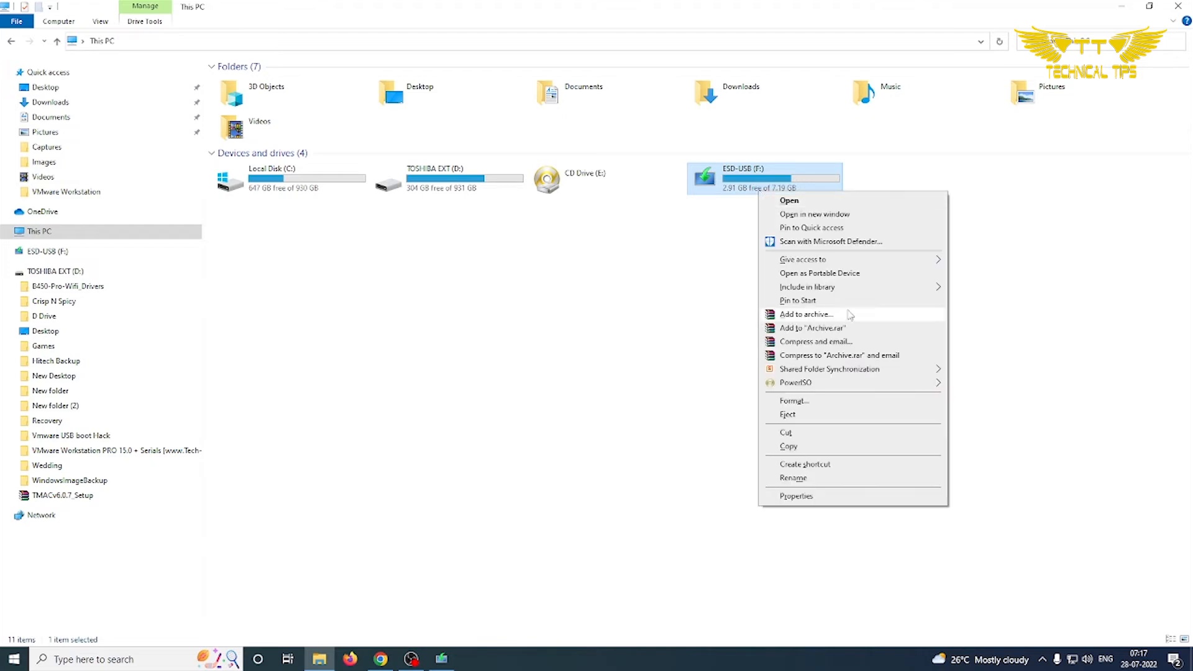
left_click(843, 405)
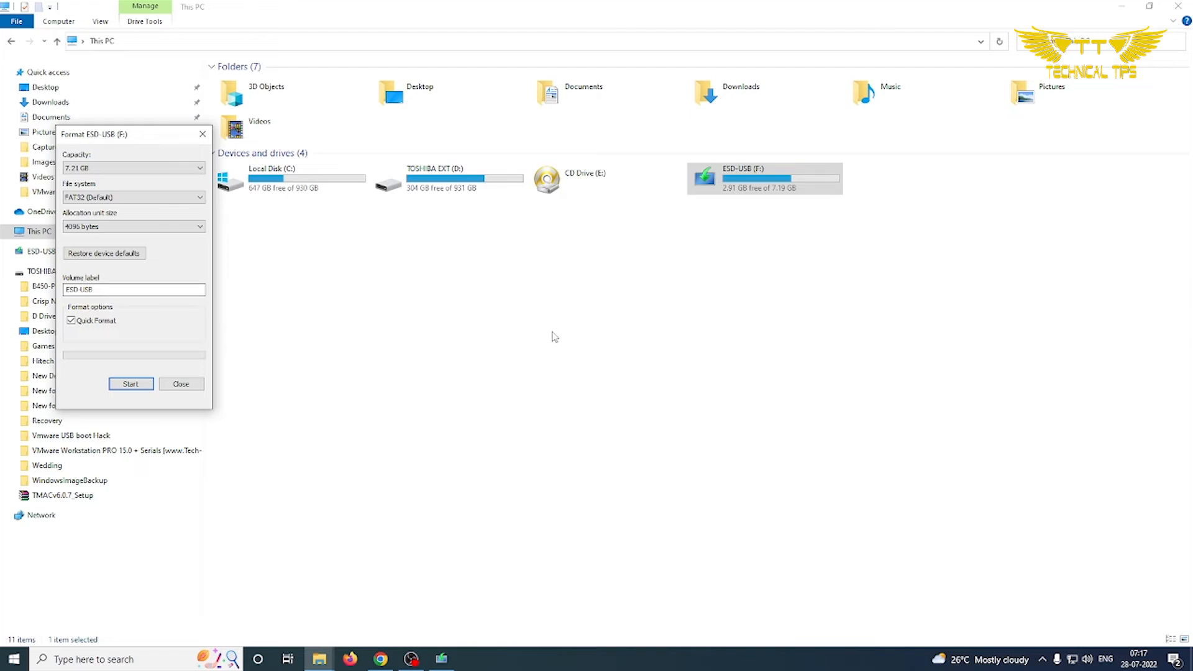
left_click_drag(134, 138, 594, 199)
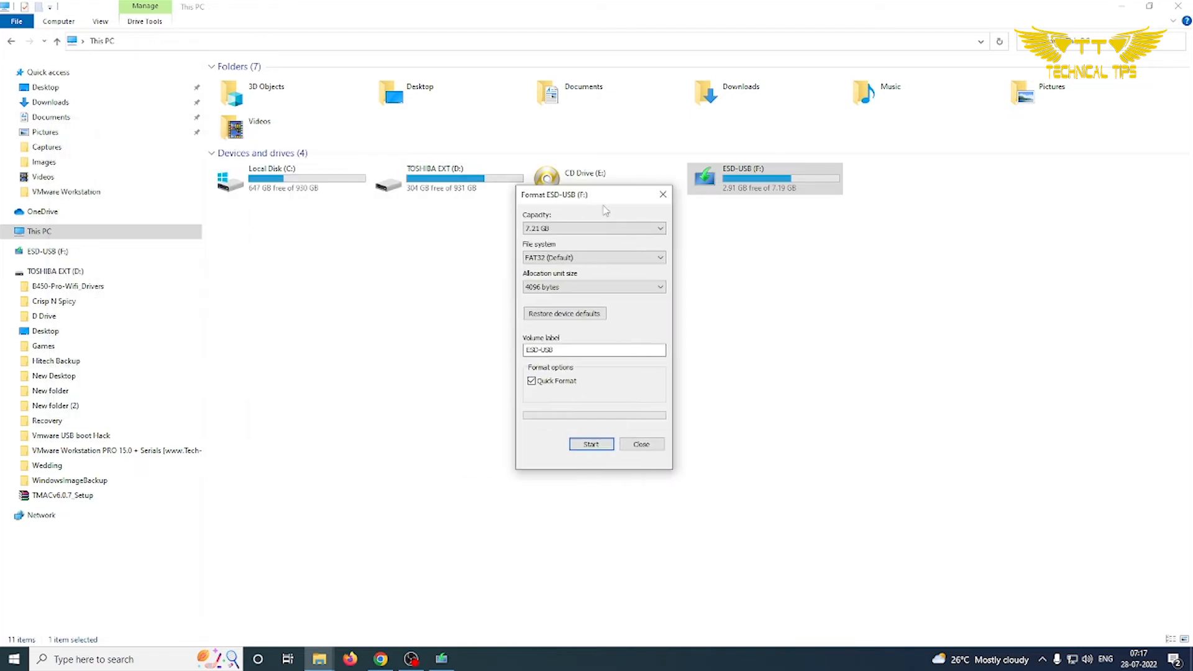
left_click(603, 258)
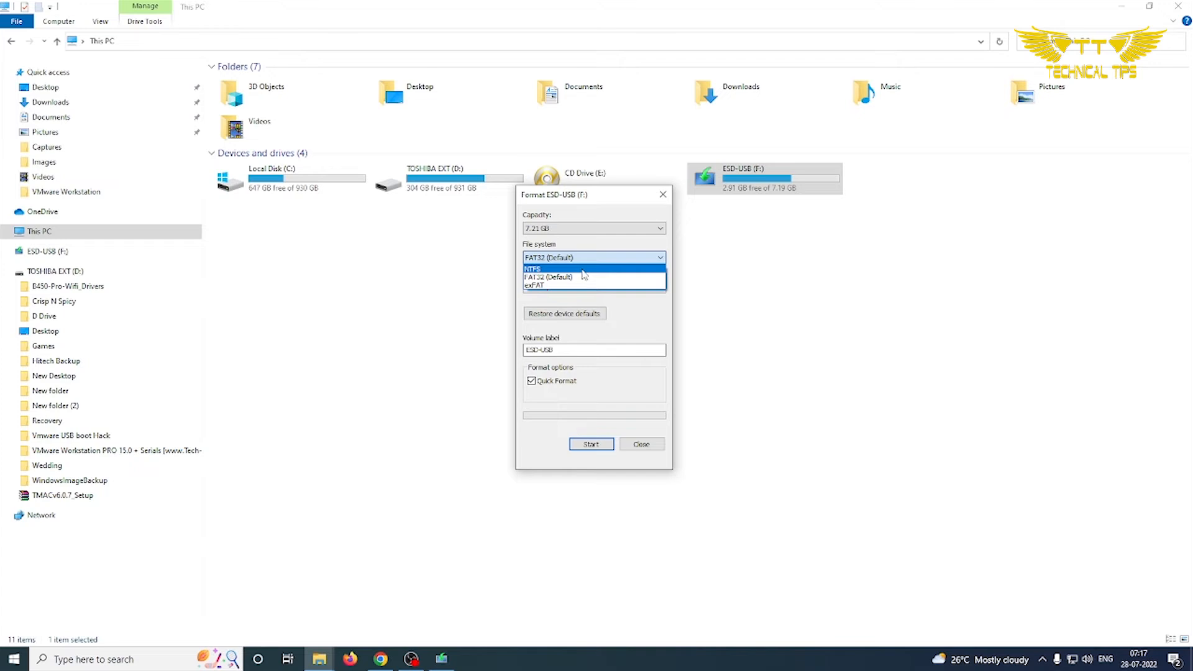
left_click(583, 270)
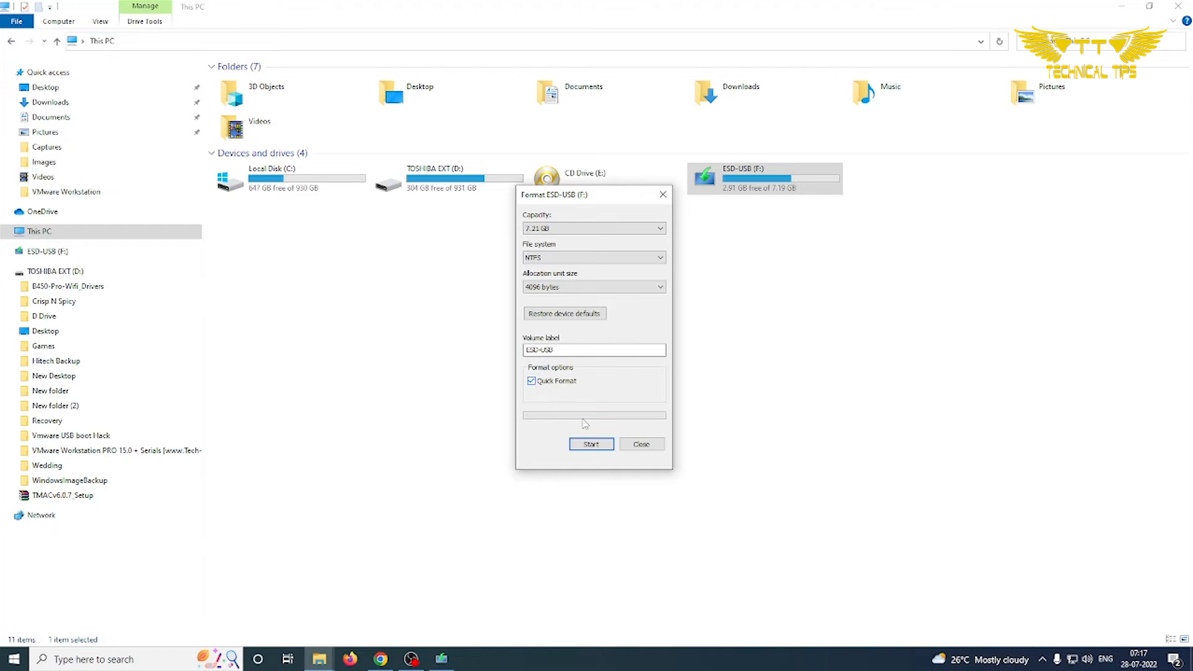
Run the quick format of the ESD-USB (F:) drive, agreeing to erase its data, and close the format dialog.
left_click(589, 447)
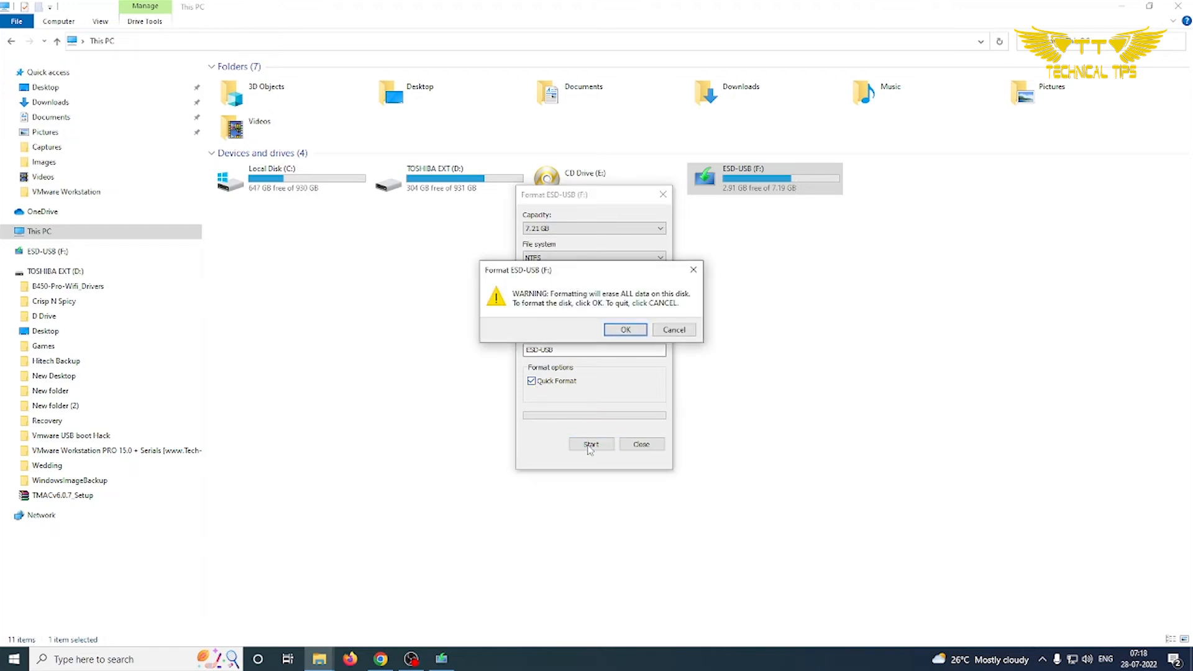
left_click(626, 331)
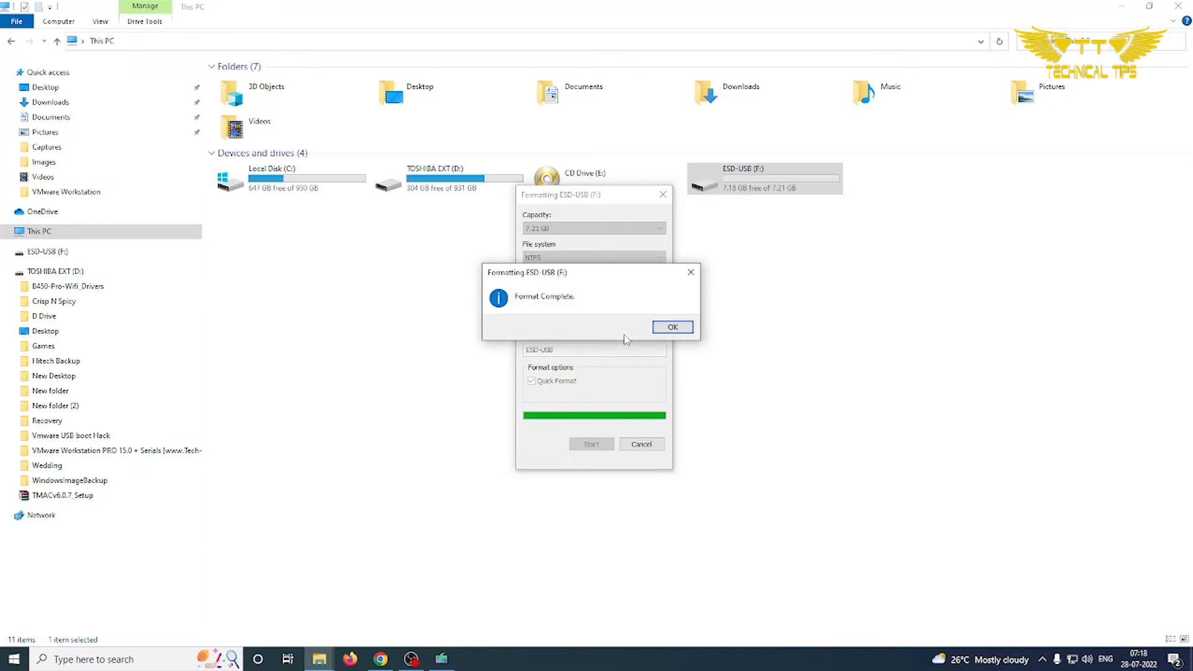
left_click(677, 331)
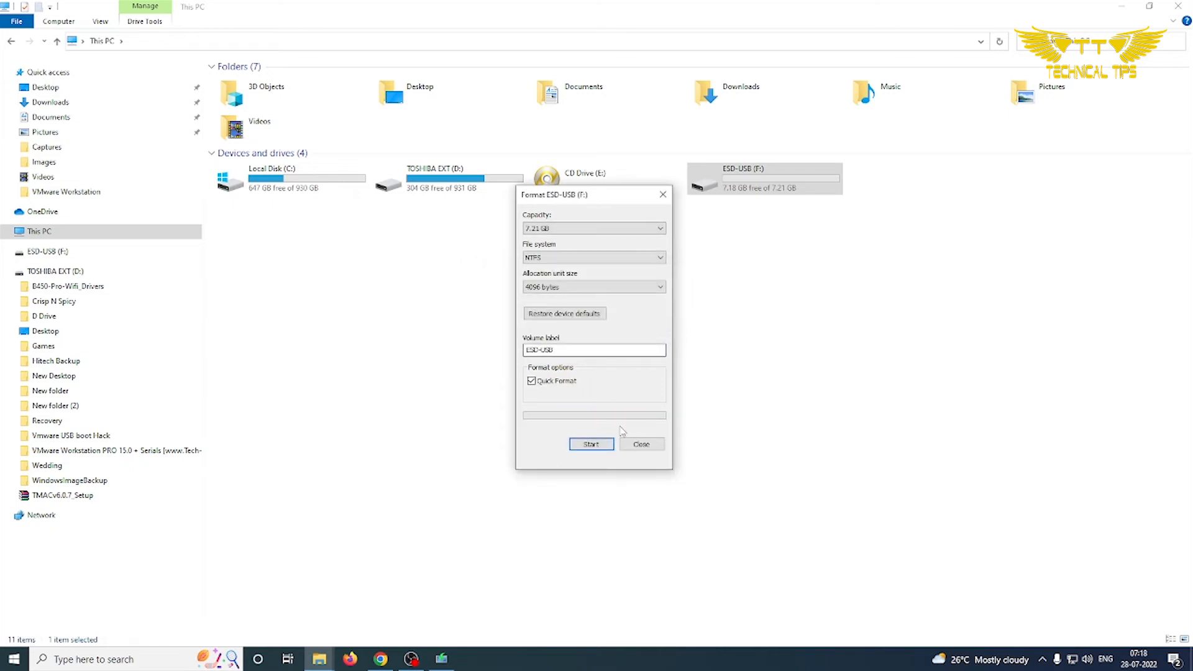
left_click(642, 445)
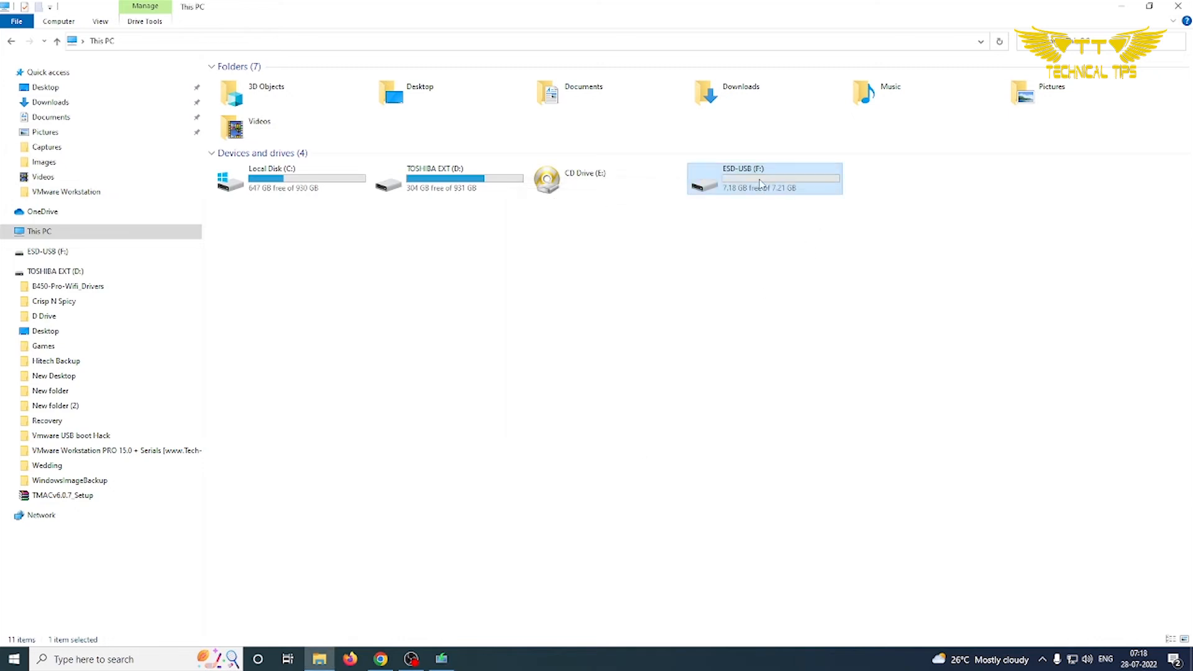
Check the contents of the formatted ESD-USB (F:) drive and close File Explorer.
double_click(759, 183)
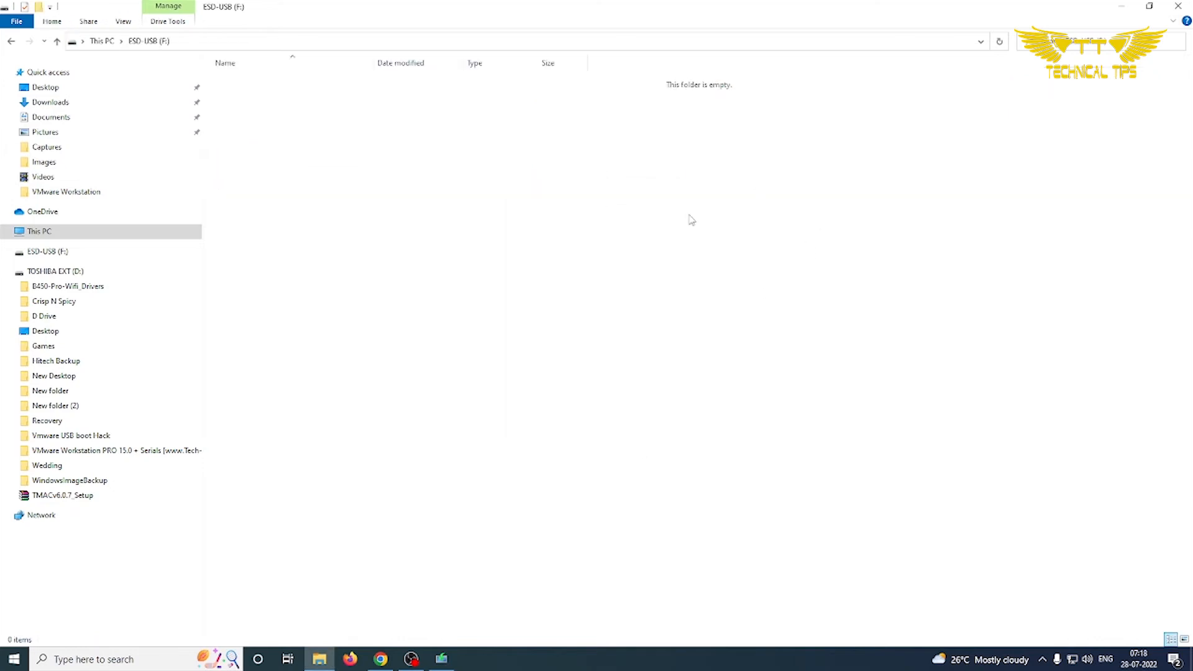
left_click(102, 40)
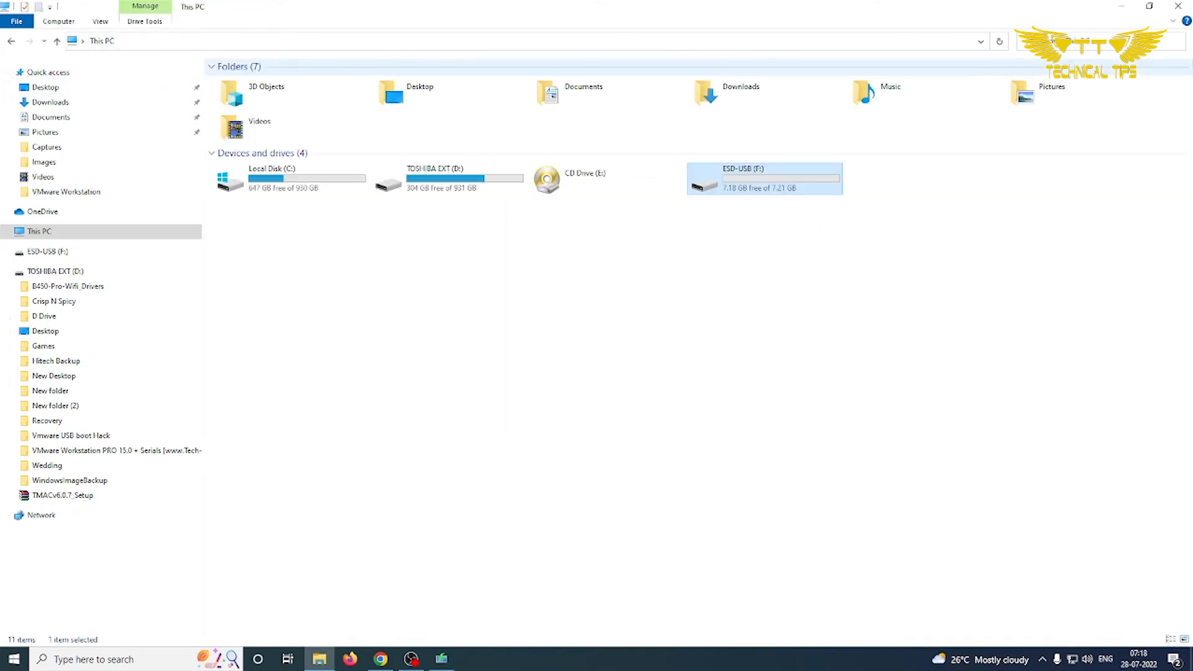
left_click(1179, 6)
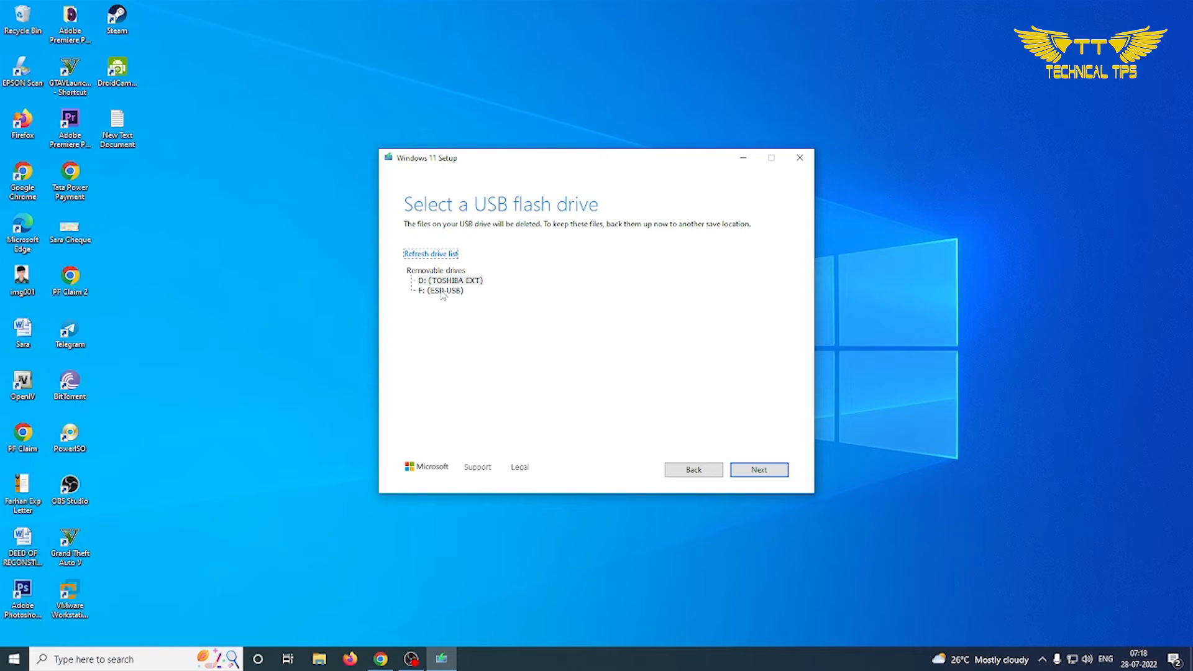
Create the Windows 11 installation media on the F: (ESD-USB) drive and finish the setup.
left_click(443, 291)
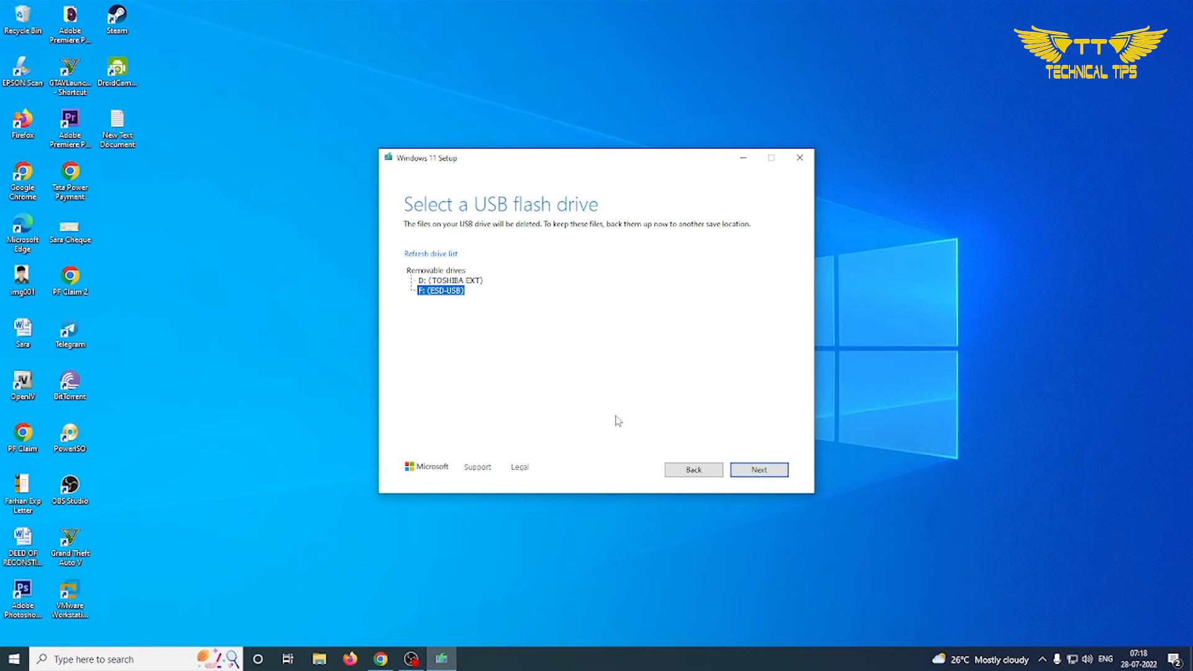
left_click(753, 474)
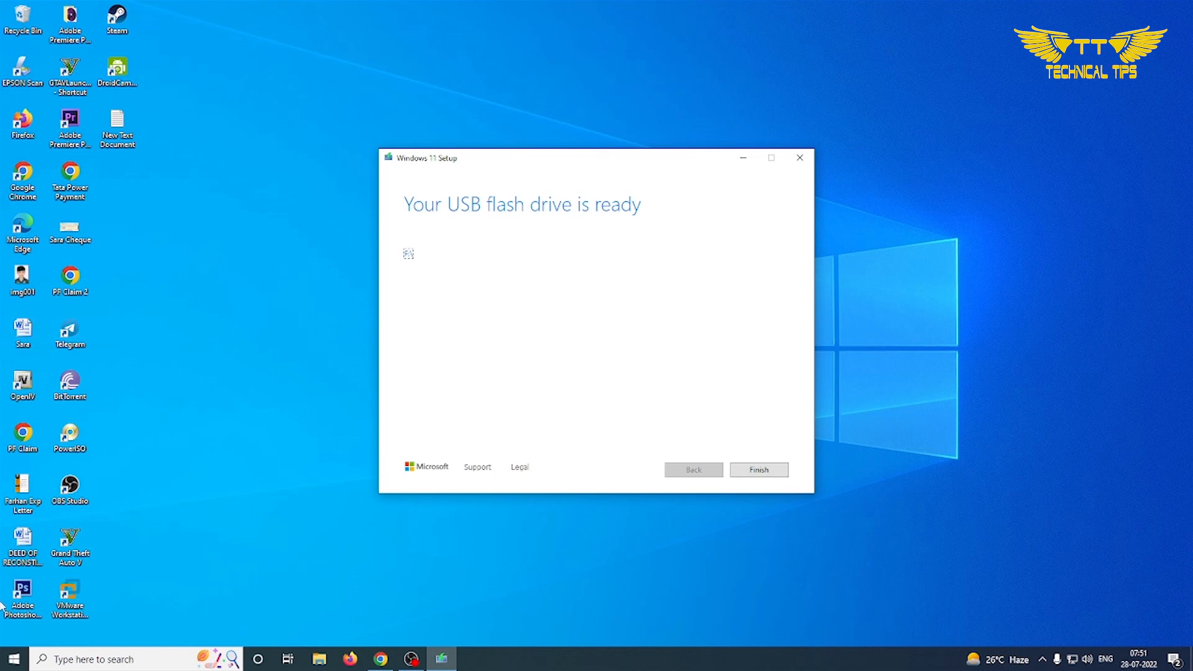
left_click(774, 472)
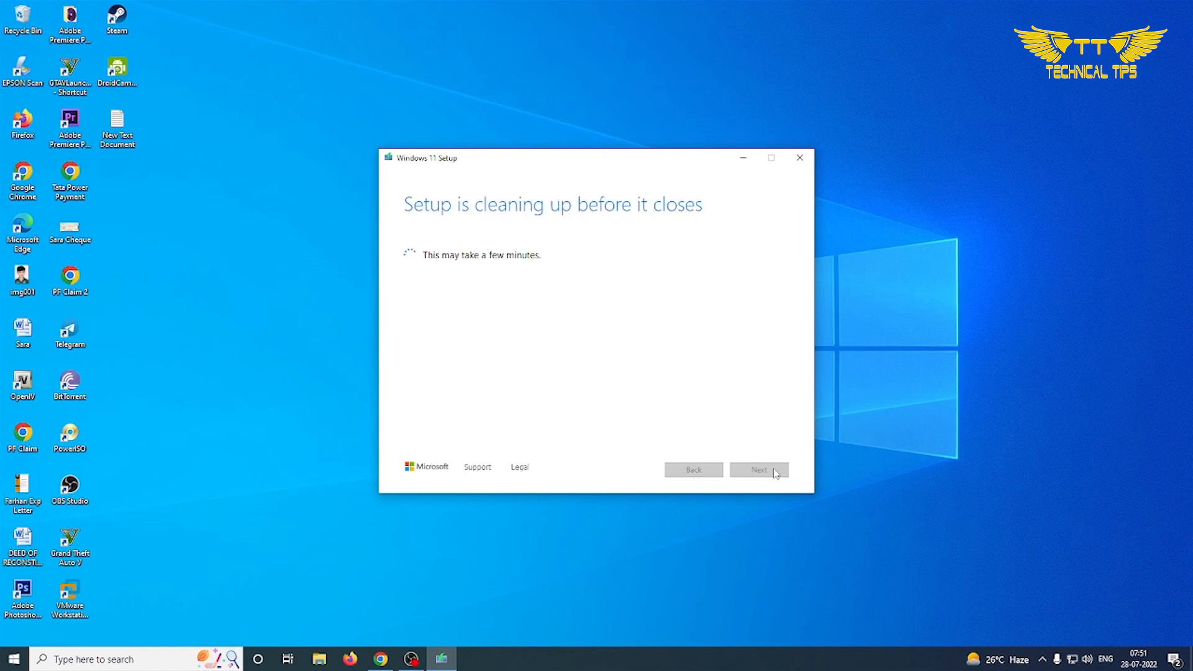